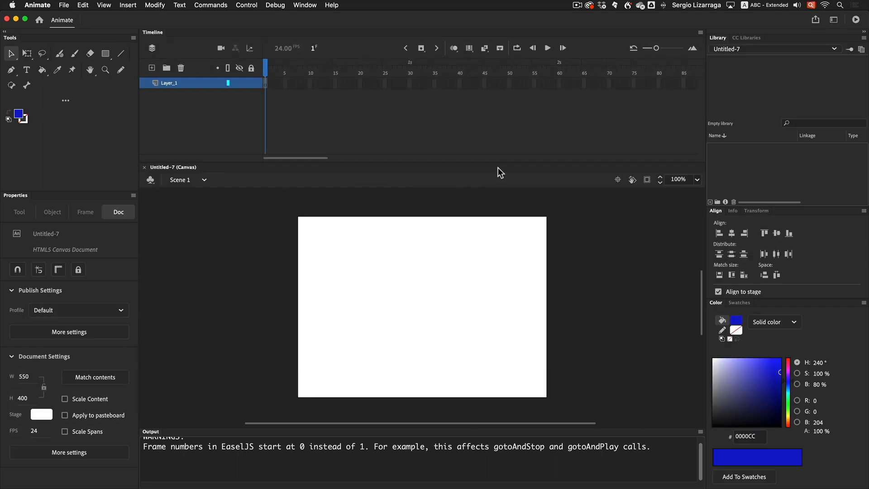
Create a static text block reading CSUF on the stage with the Text tool.
click(26, 70)
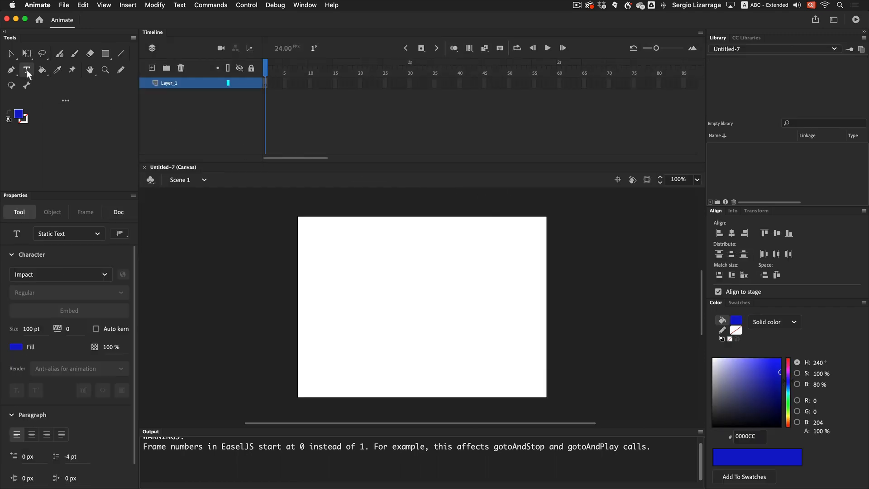
click(386, 317)
text(CSUF)
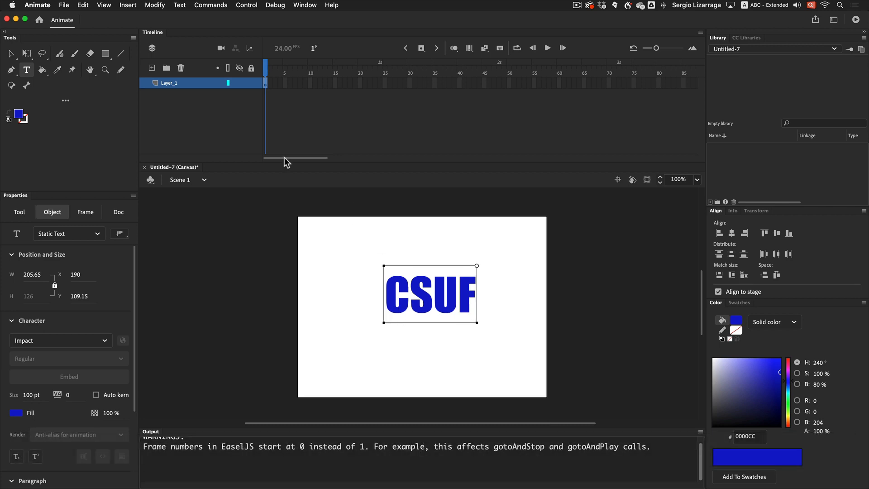
Align the CSUF text to the stage's horizontal and vertical centre.
click(10, 53)
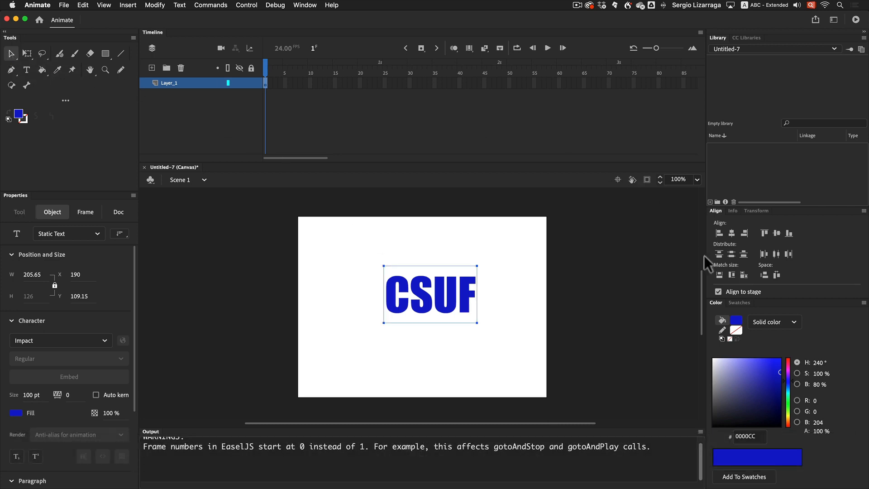
click(732, 234)
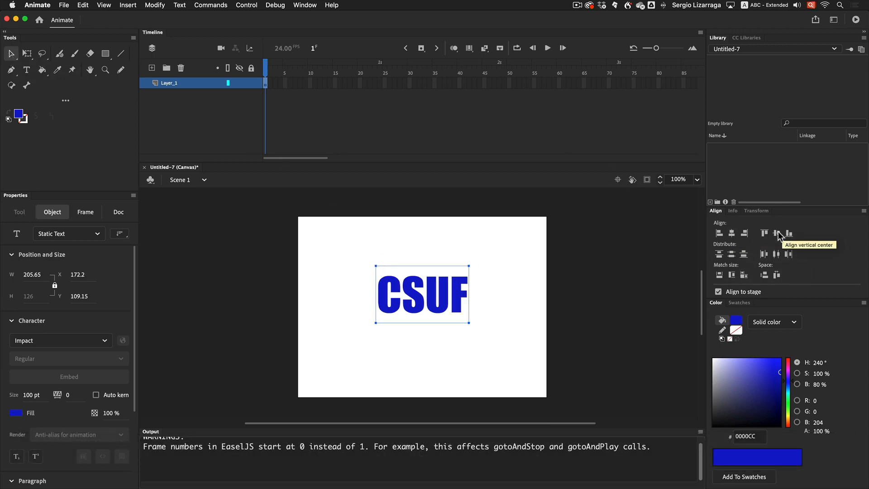
click(777, 233)
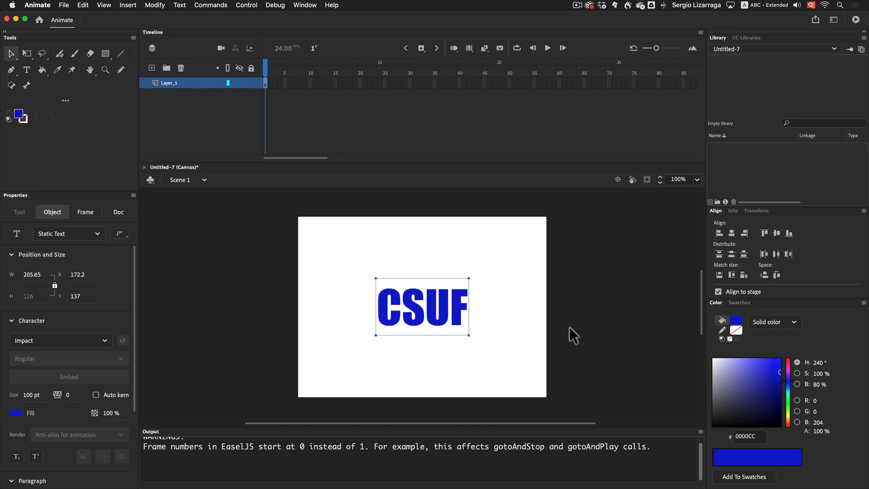
Copy the CSUF text, then break it apart twice into a filled shape.
key(super+c)
key(super+b)
key(super+b)
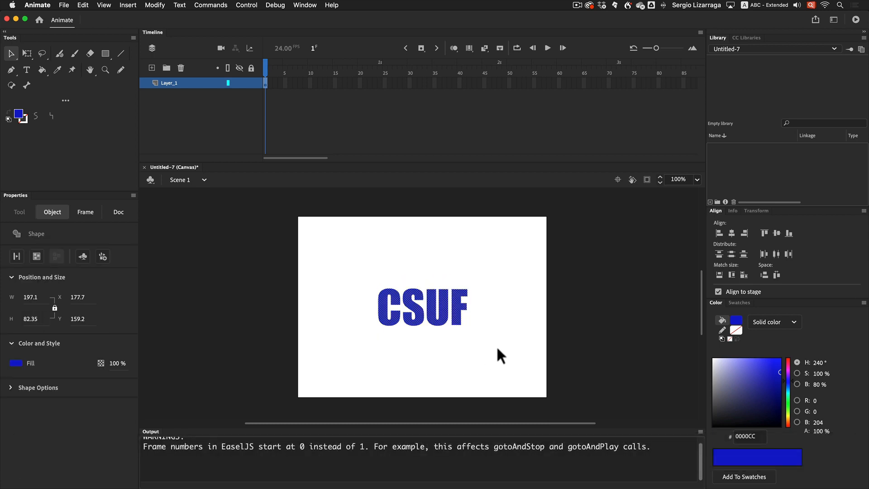
Draw an IK bone across the CSUF shape from the C to the F with the Bone tool.
scroll(496, 346, right, 3)
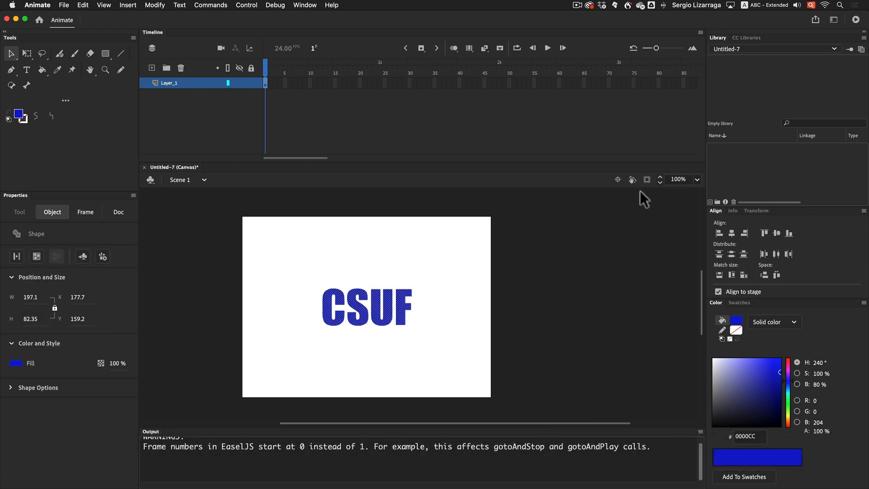
click(618, 180)
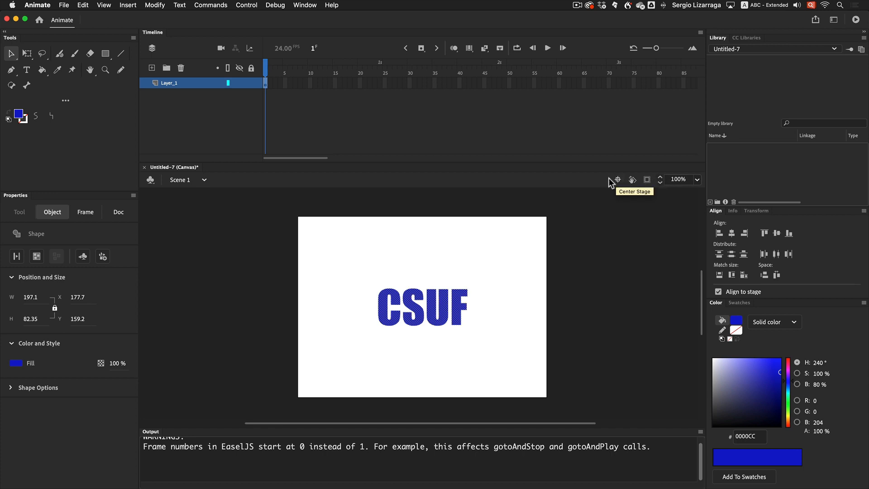
click(27, 85)
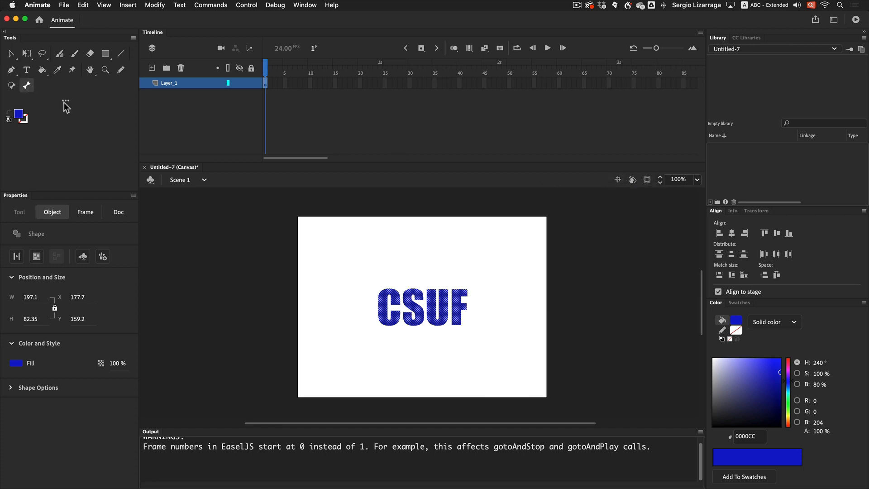
drag(380, 308, 469, 310)
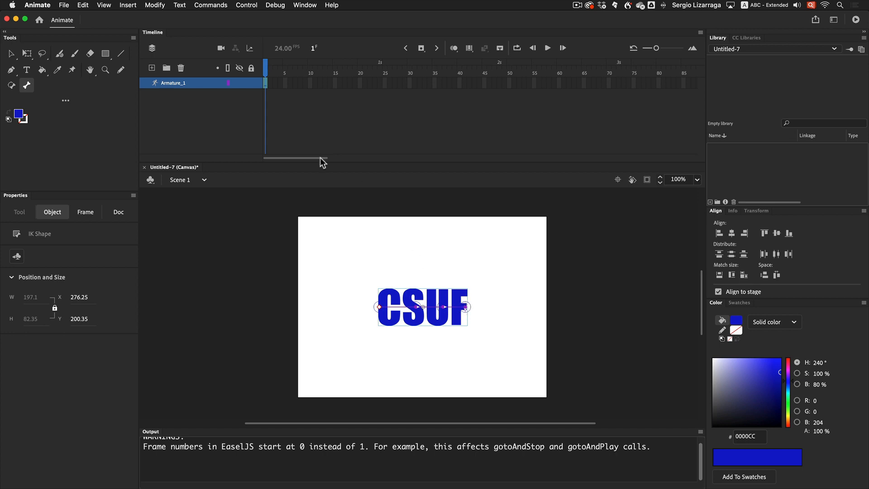
Insert armature poses at frames 20, 40 and 60.
click(360, 83)
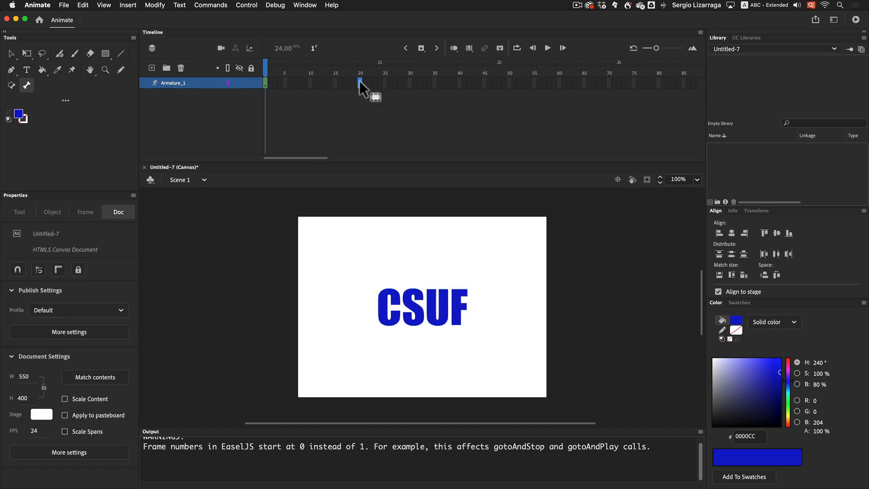
key(F6)
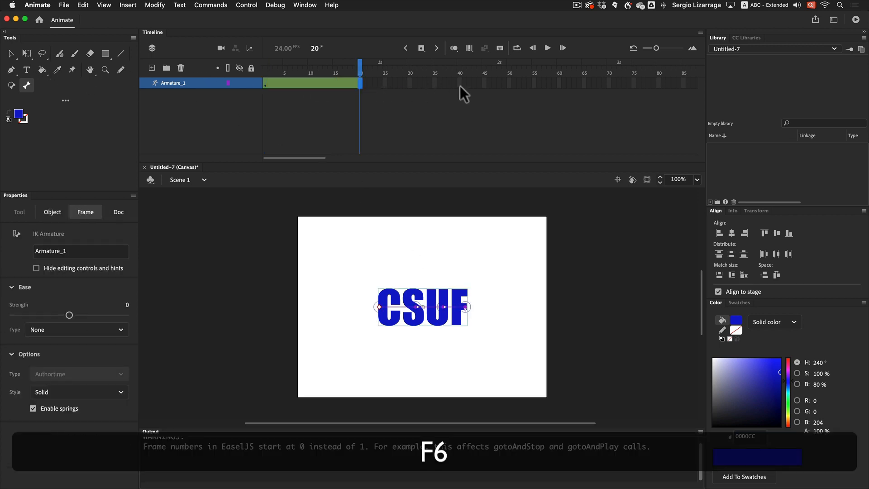
click(460, 83)
key(F6)
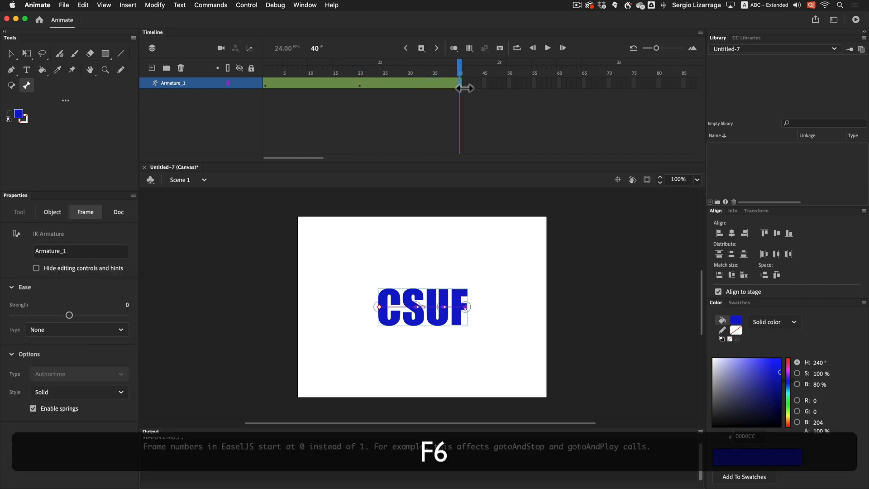
click(560, 84)
key(F6)
At frame 20, drag the bone's end toward the lower left to bend the letters.
click(360, 84)
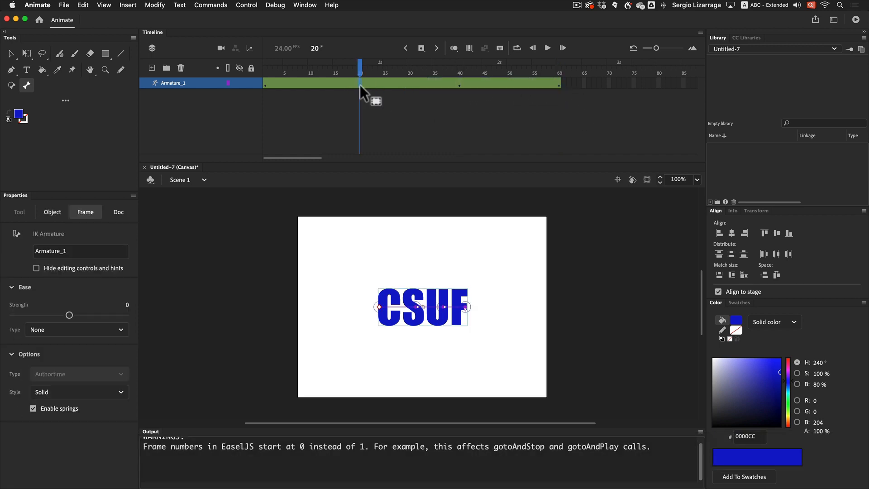
click(16, 53)
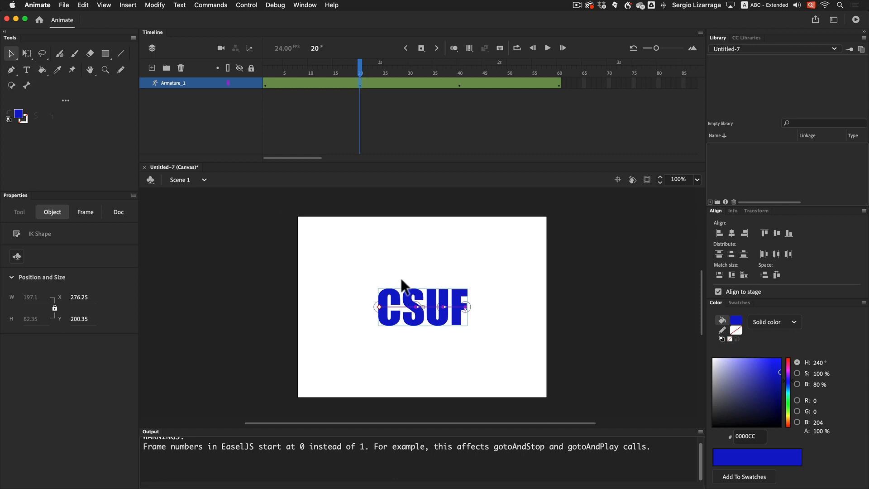
drag(465, 308, 372, 324)
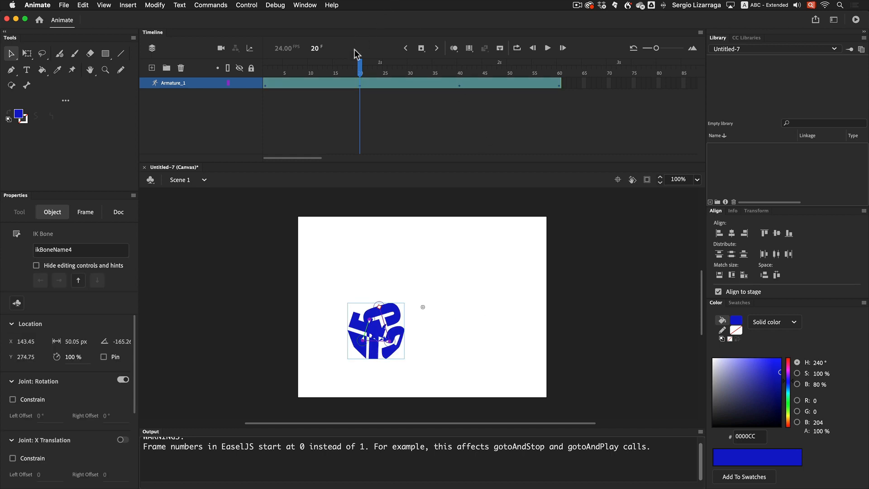
At frame 40, drag the bone's end toward the left to pose the letters differently.
drag(360, 68, 378, 68)
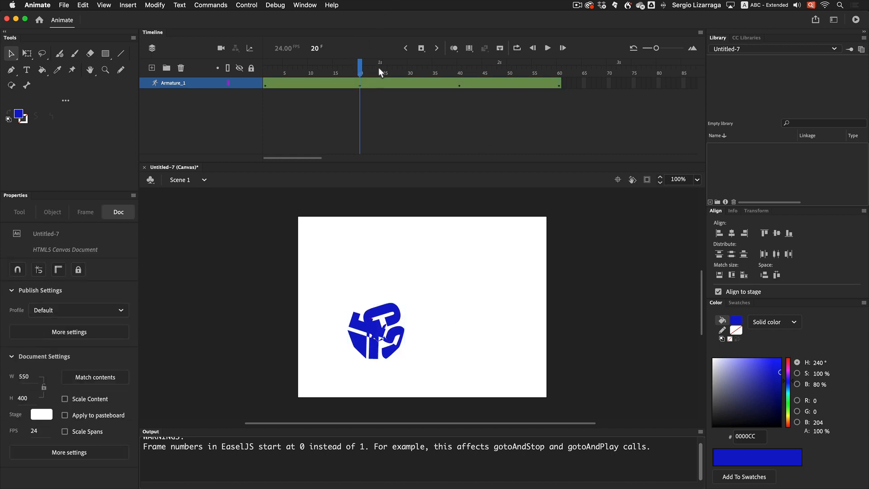
click(461, 84)
click(465, 306)
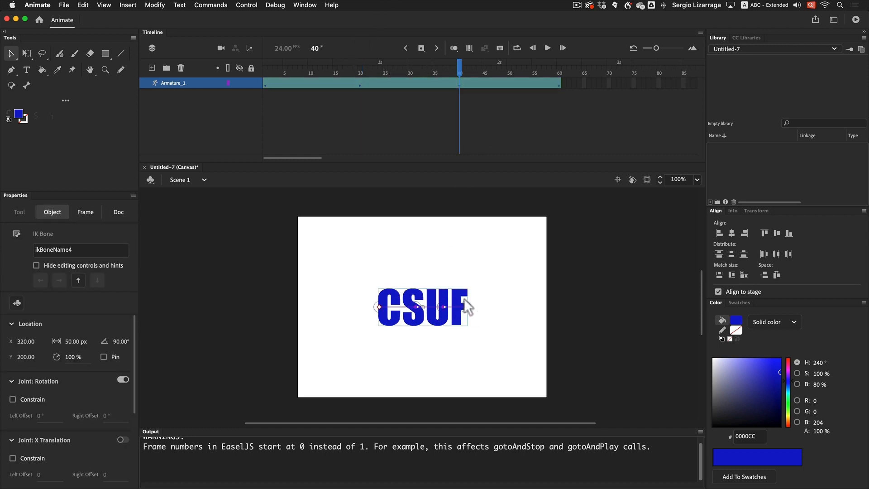
drag(459, 290, 379, 309)
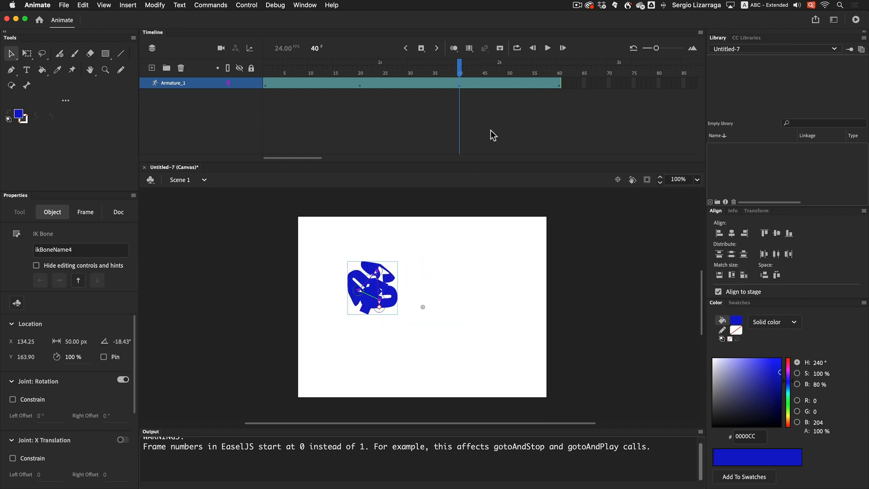
Scrub to frame 60 and test the animation in the browser, then close it.
drag(462, 71, 566, 89)
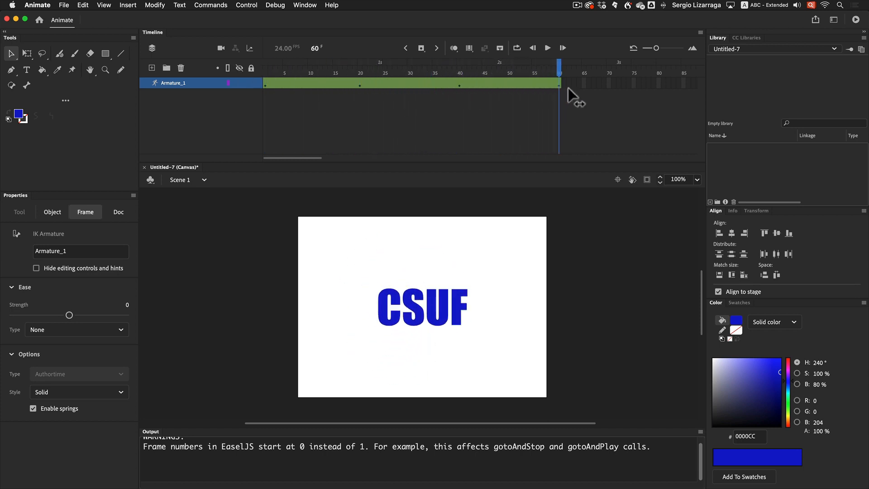
key(super+Return)
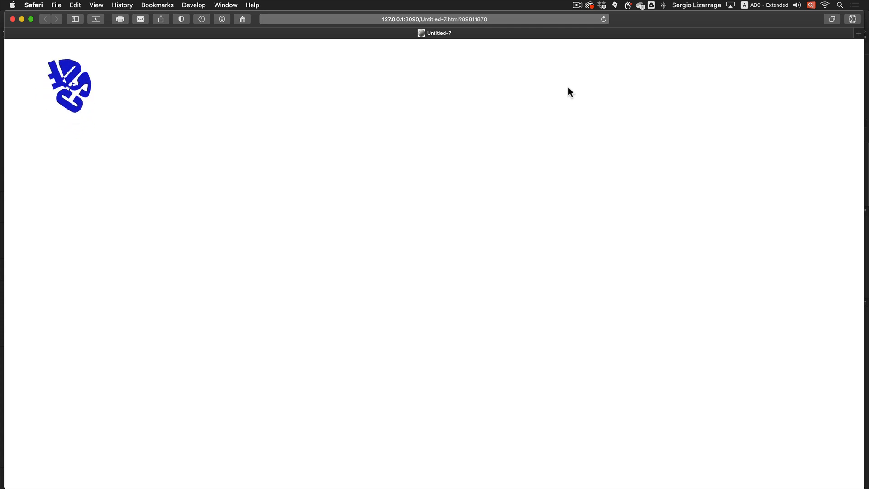
click(12, 19)
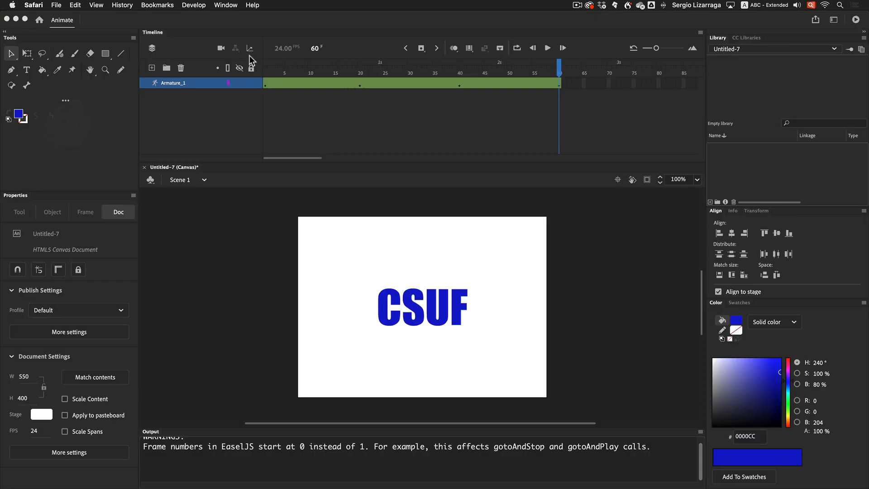
Apply the custom Keyline code snippet to frame 1 and test the movie in the browser.
click(266, 84)
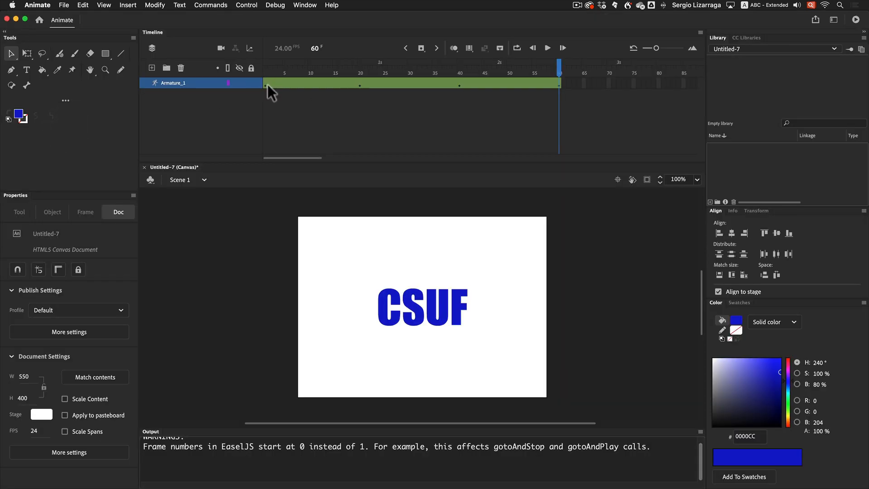
click(267, 84)
click(308, 5)
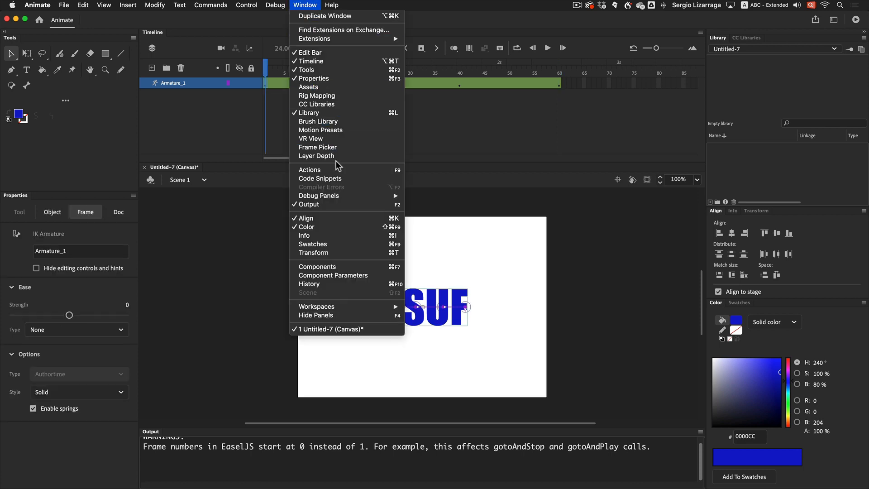
click(337, 180)
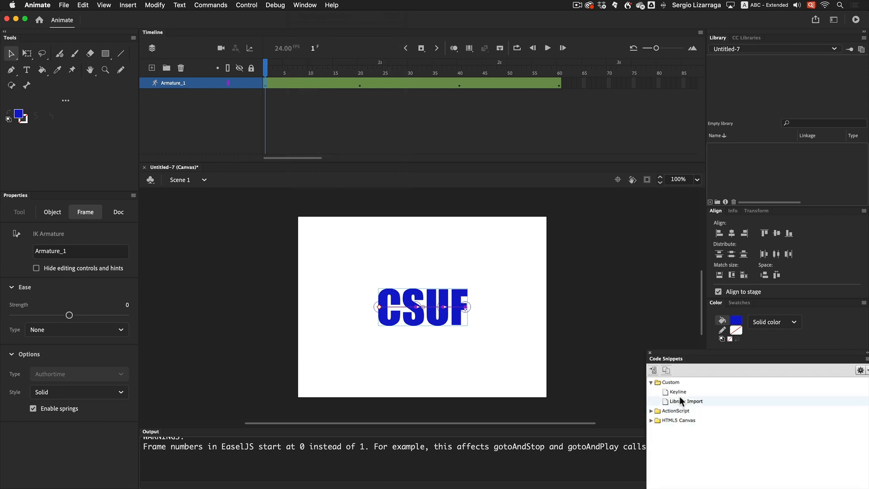
double_click(675, 392)
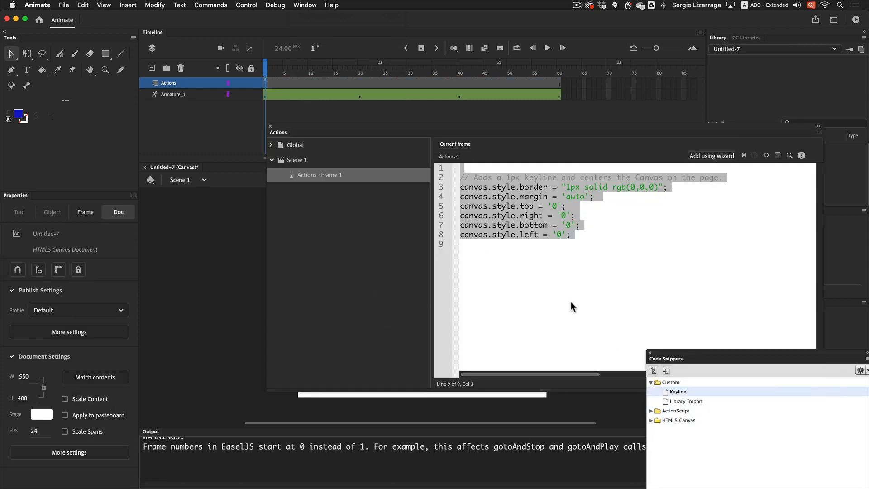
key(super+Return)
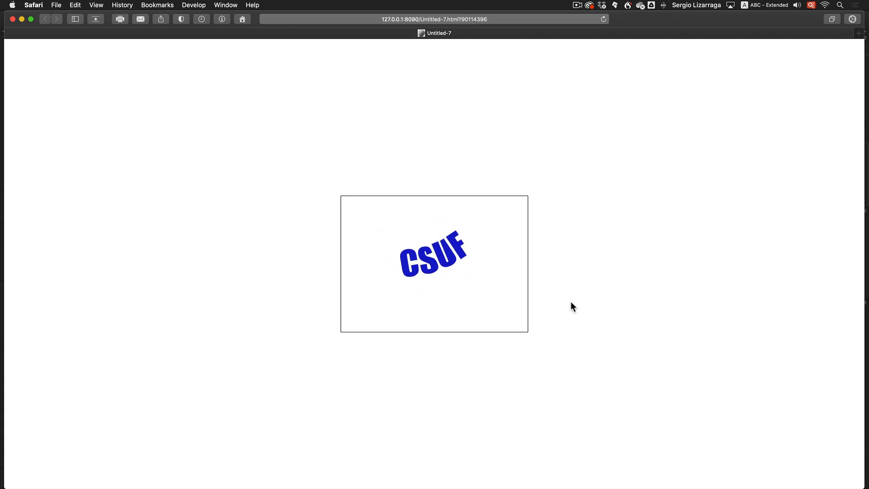
click(13, 19)
Close the Actions panel and delete the armature layer.
click(365, 257)
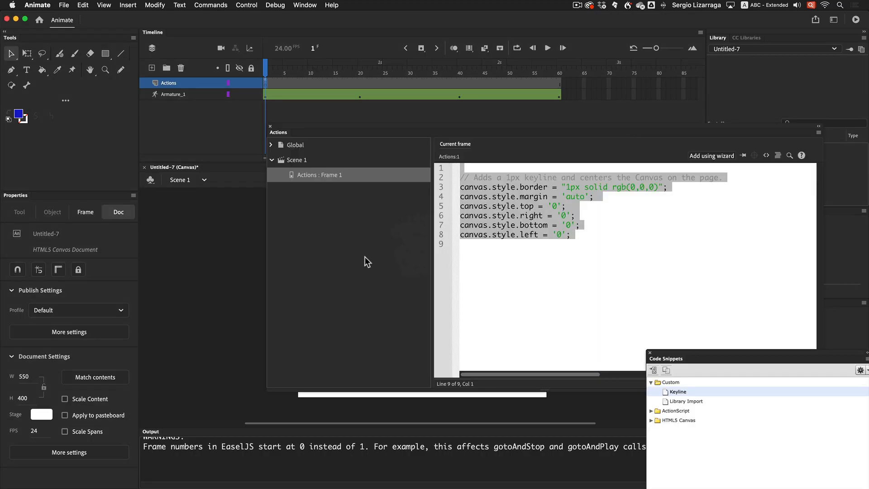
click(271, 127)
click(189, 94)
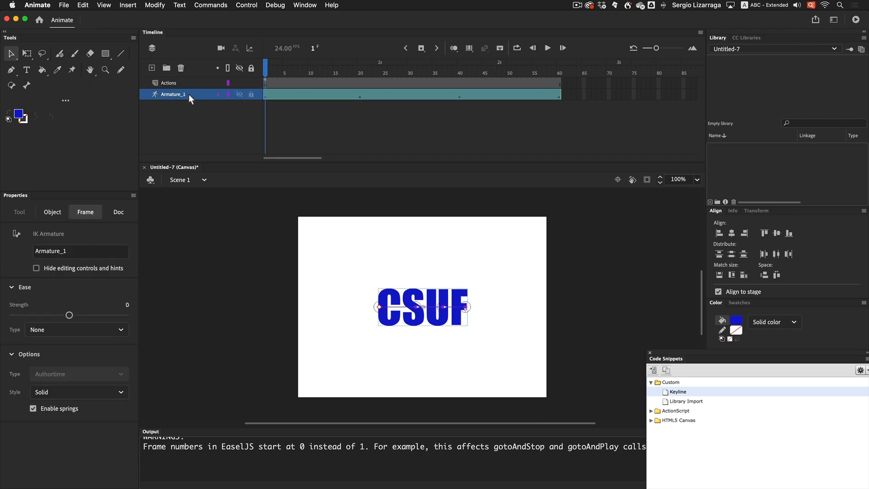
click(181, 68)
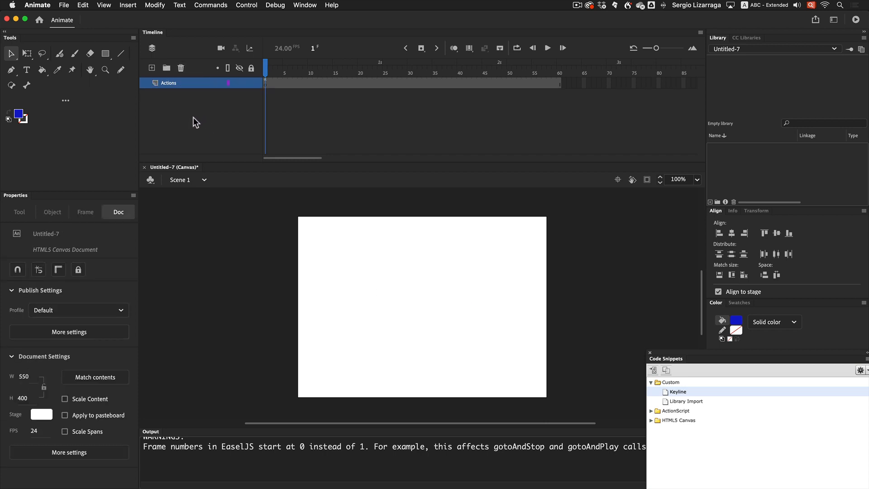
Add a new layer below the Actions layer and lock the Actions layer.
click(152, 68)
drag(178, 84, 250, 151)
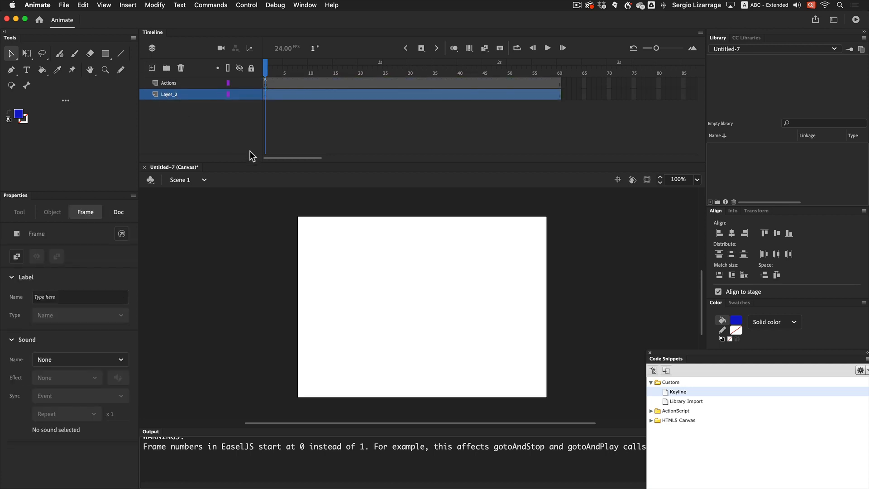
click(251, 83)
click(238, 117)
Paste the copied CSUF text into frame 1 of Layer_2 and break it apart into separate letters.
click(267, 96)
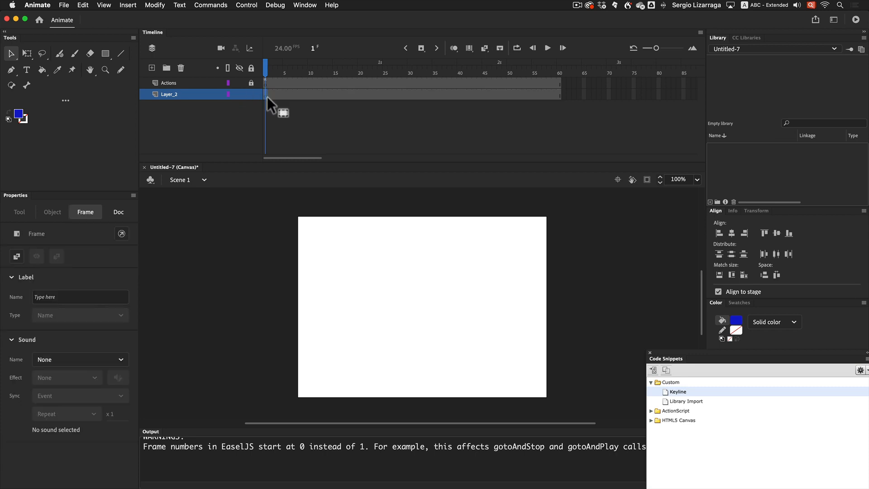
click(377, 318)
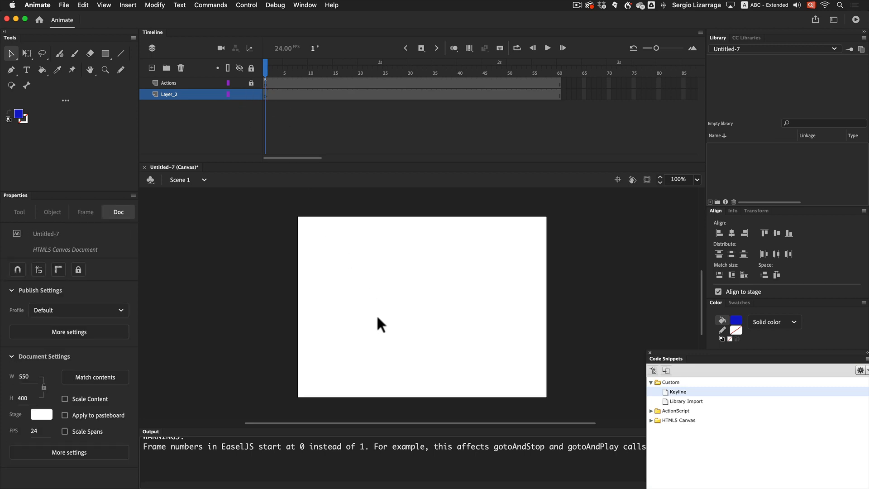
key(super+v)
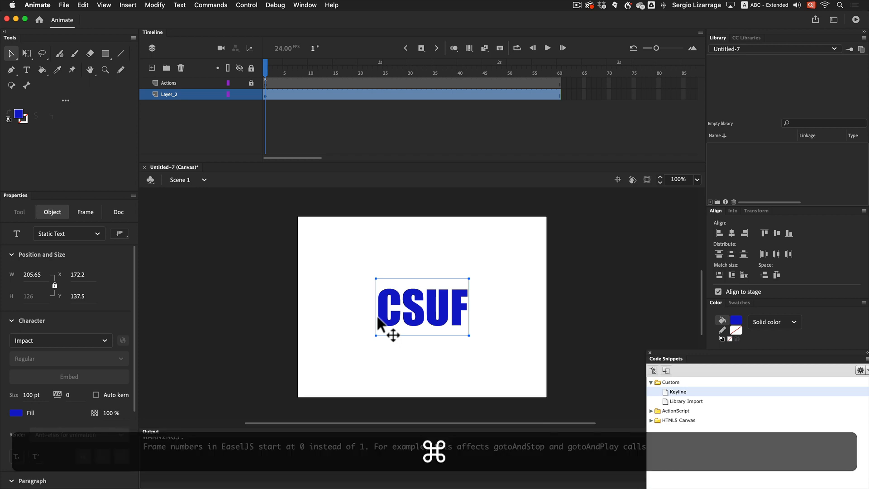
key(super+b)
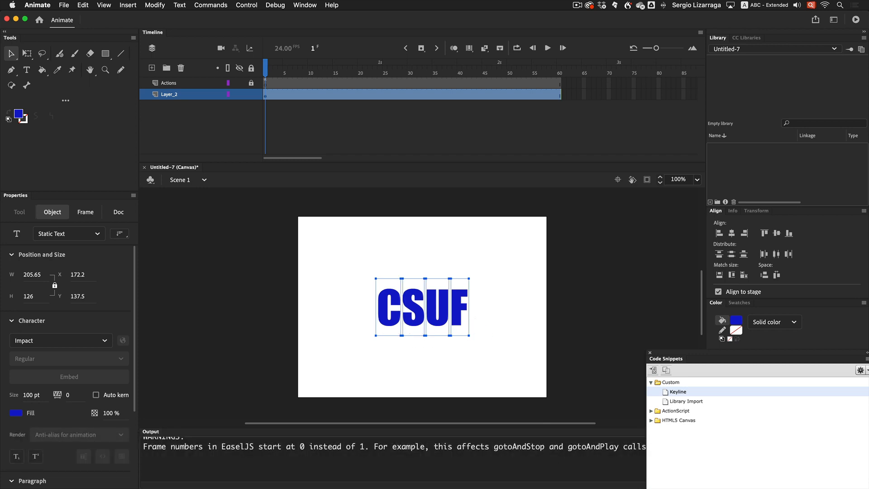
Convert the C and S letters each into a separate movie clip symbol.
click(351, 287)
click(382, 311)
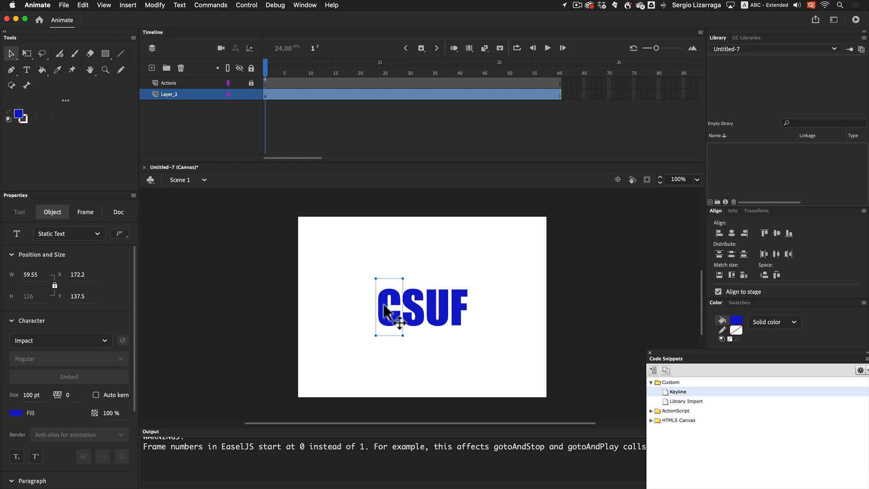
key(F8)
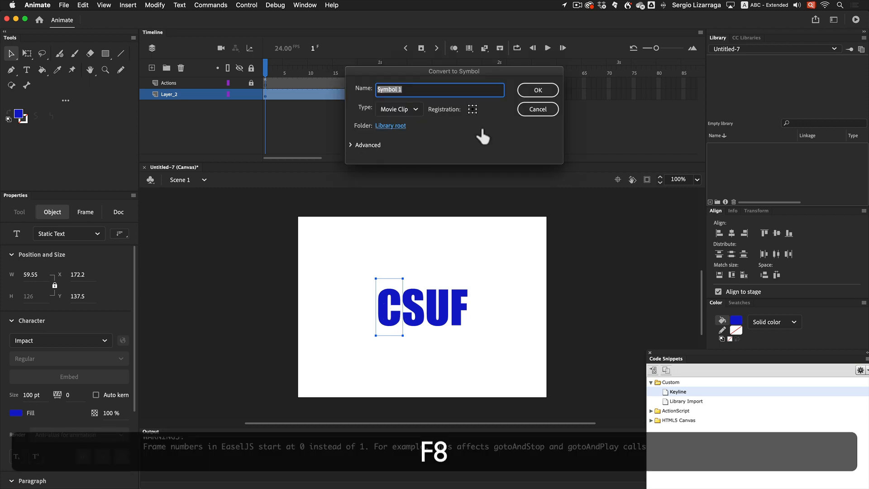
click(538, 90)
click(418, 299)
key(F8)
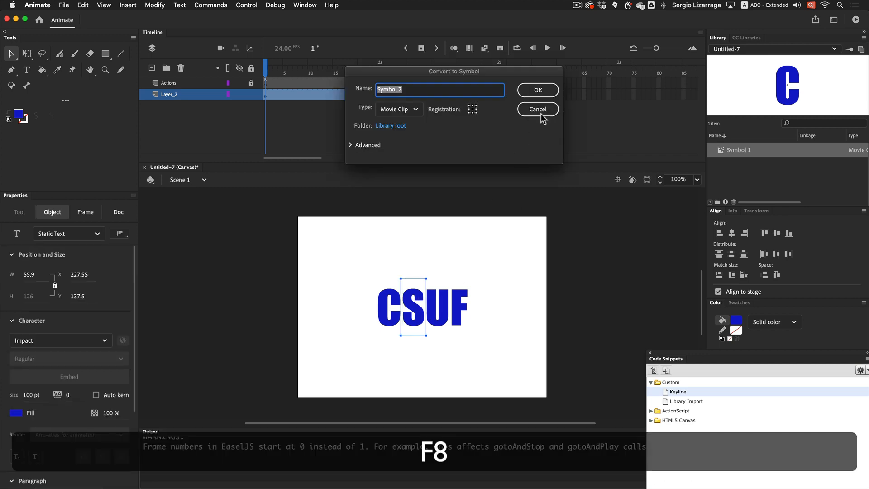
click(533, 91)
Convert the U and F letters each into a separate movie clip symbol.
click(442, 306)
key(F8)
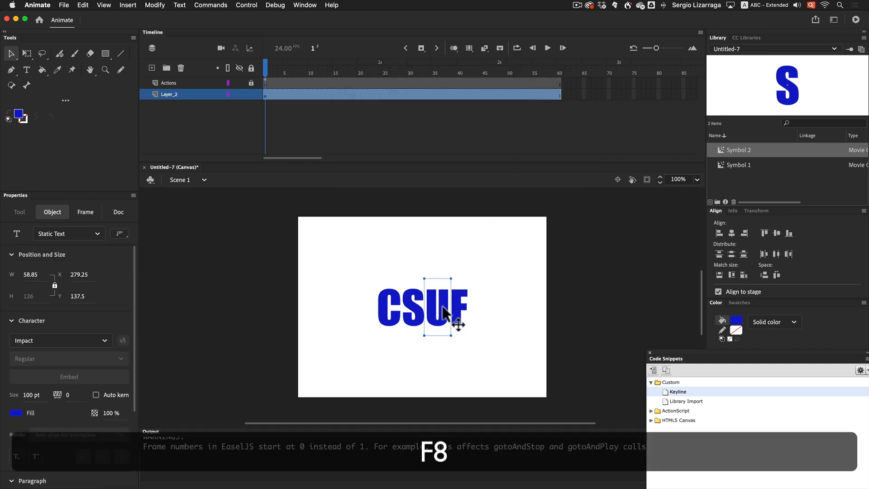
click(538, 90)
key(F8)
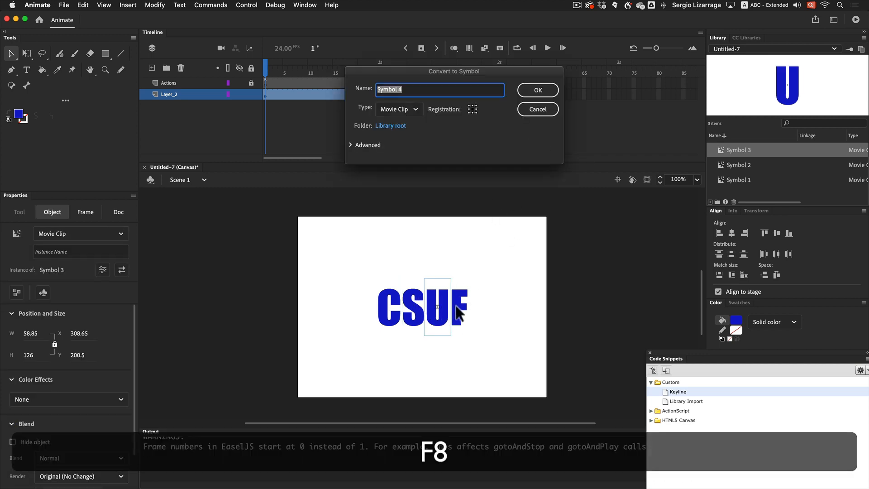
click(539, 109)
click(465, 313)
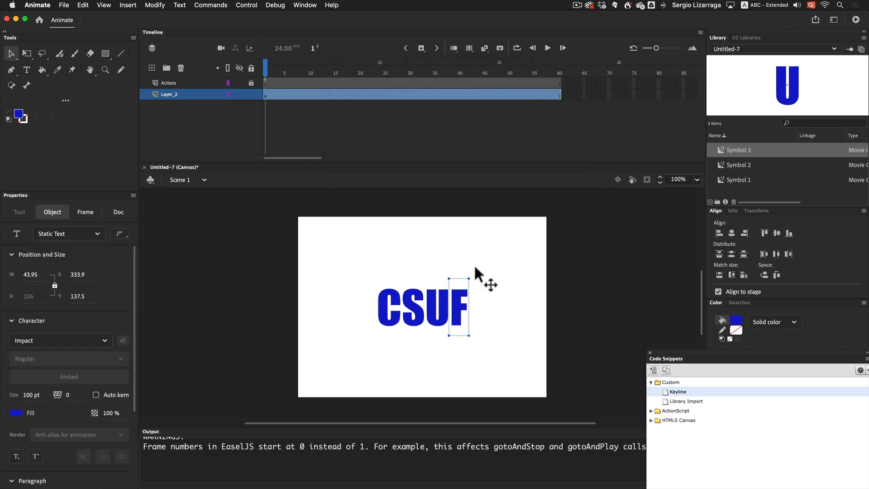
key(F8)
click(529, 90)
With the Bone tool, link the four letter symbols in an IK bone chain running from C to F.
click(496, 284)
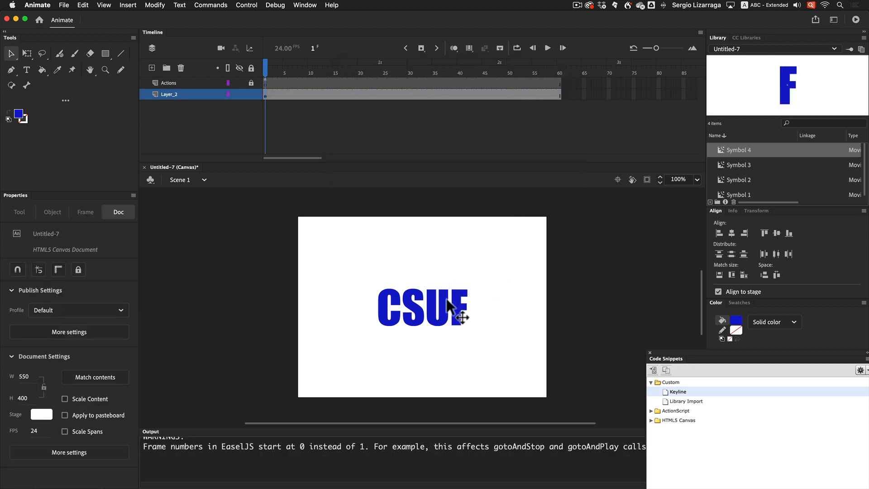
click(438, 306)
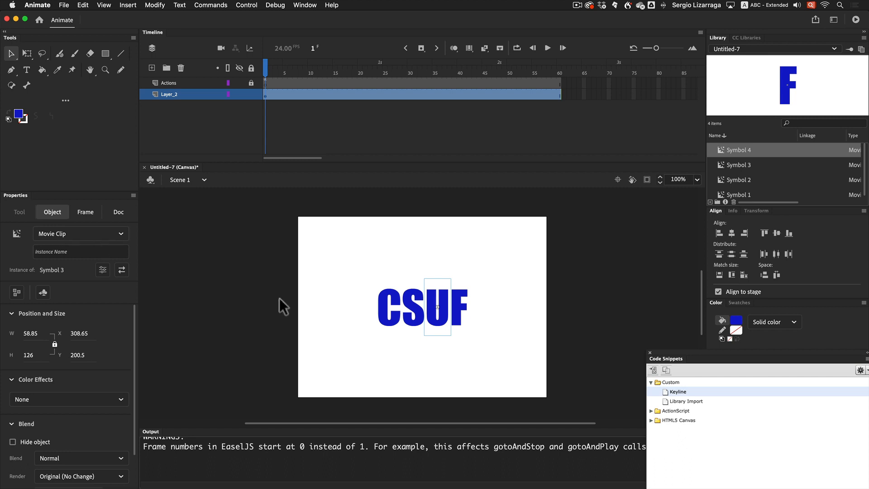
click(391, 306)
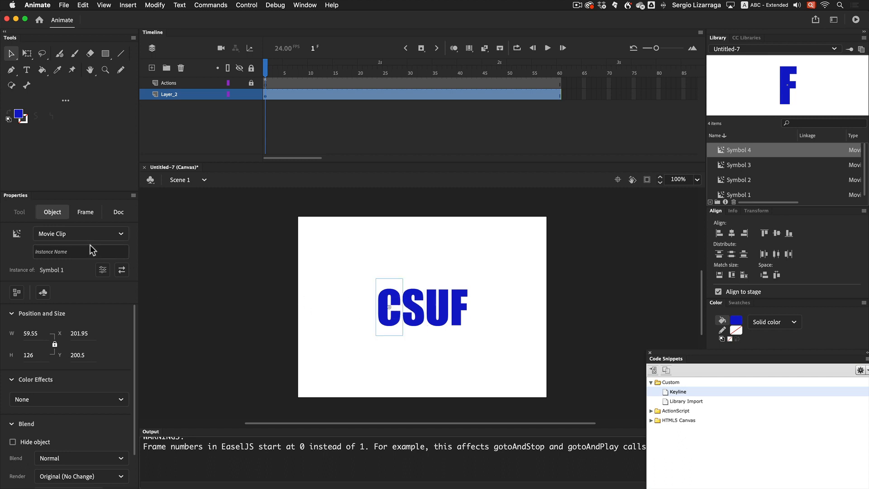
click(300, 267)
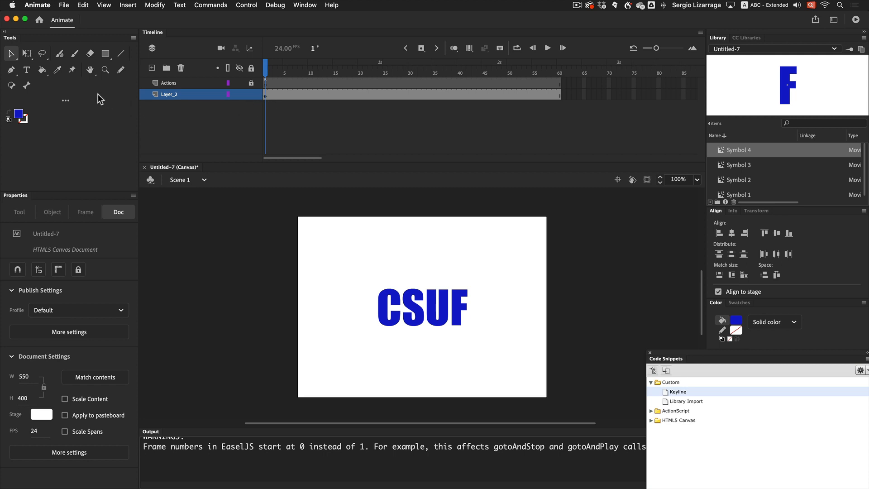
click(27, 86)
drag(384, 303, 457, 301)
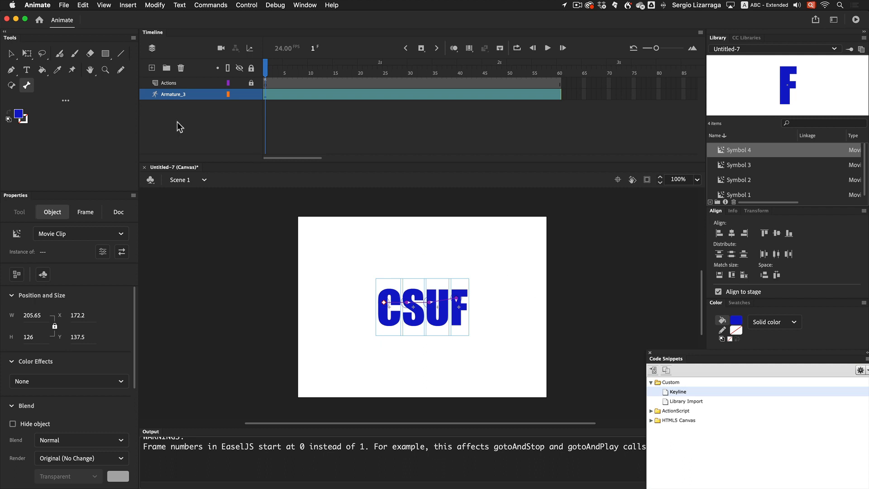
Insert armature pose keyframes at frames 16, 37 and 60 on the armature layer.
drag(354, 93, 339, 93)
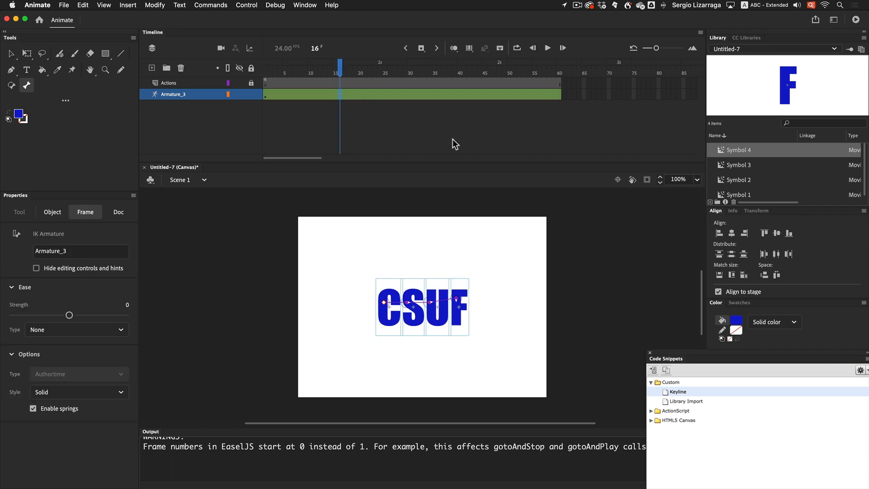
key(F6)
click(447, 95)
key(F6)
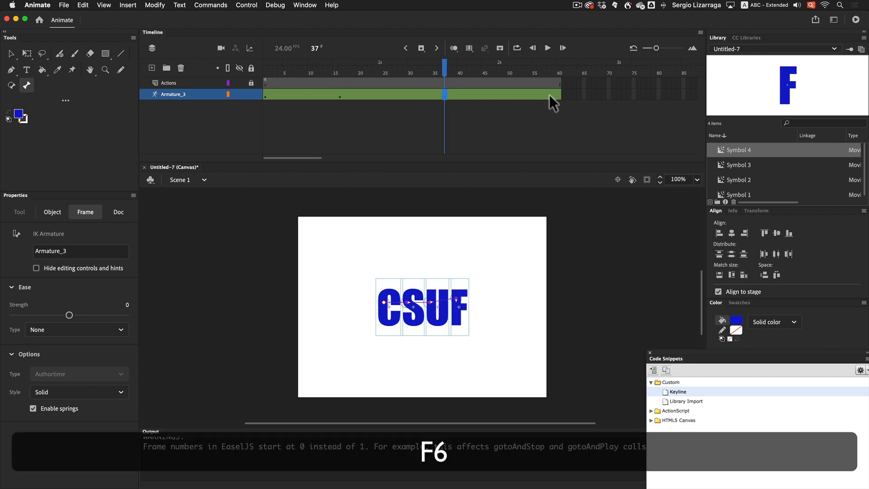
click(559, 94)
key(F6)
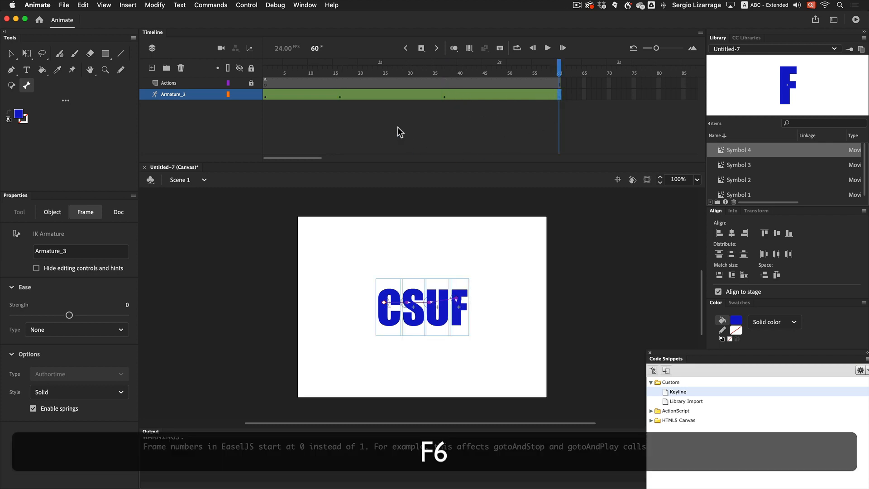
Pose the armature at frame 16 by bending the end bone upward, and at frame 37 by bending it slightly.
click(340, 97)
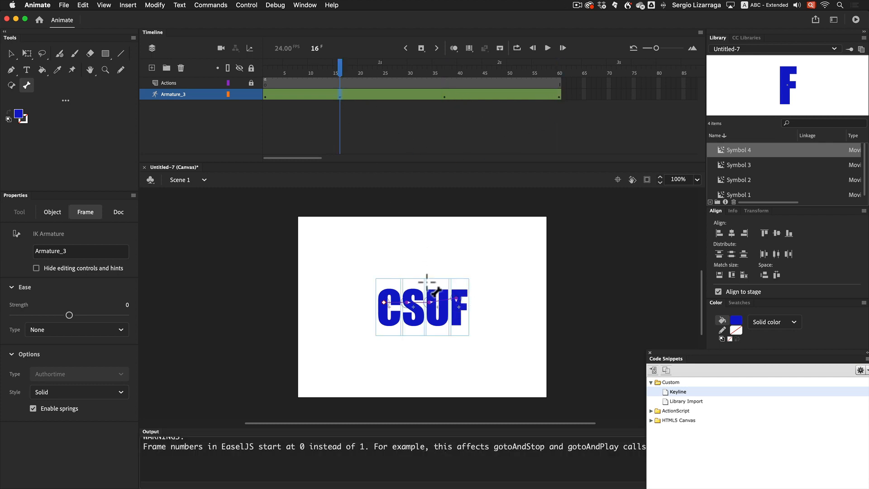
click(11, 54)
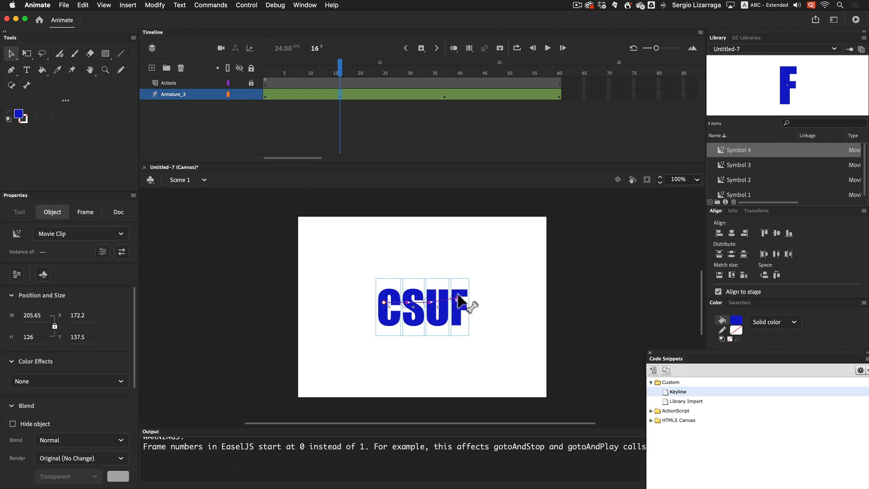
drag(460, 302, 380, 246)
click(445, 96)
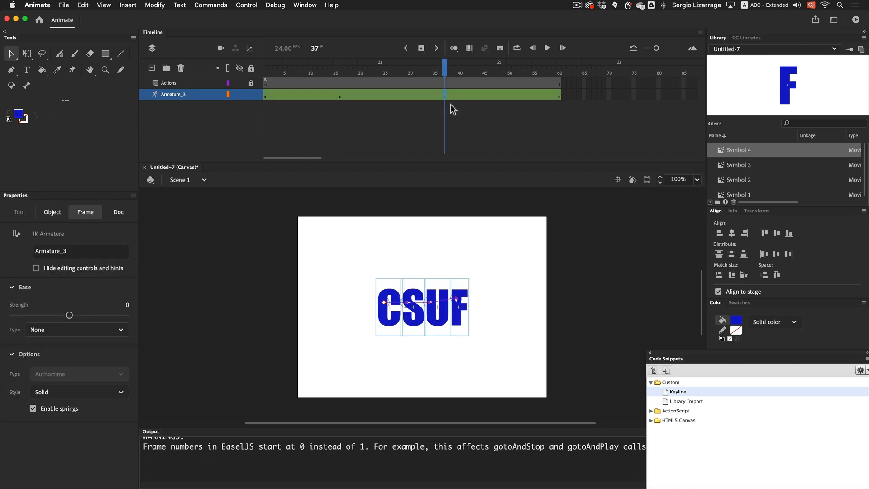
drag(458, 309, 416, 288)
Test the movie in the browser, then close the browser window.
drag(442, 70, 234, 96)
key(super+Return)
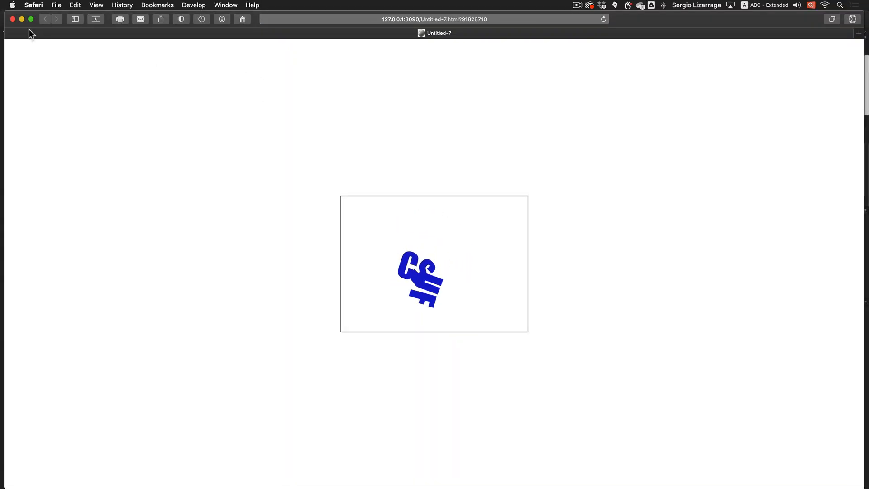
click(12, 19)
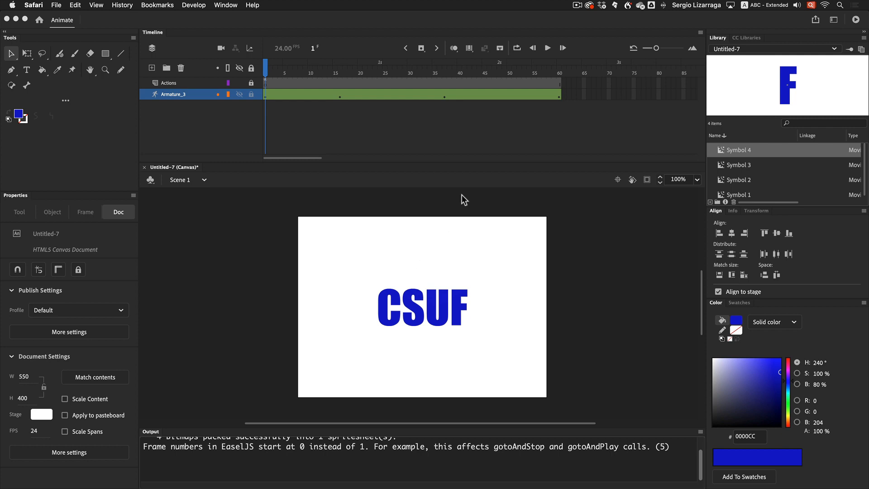
Scrub through the timeline to preview the armature animation.
click(266, 73)
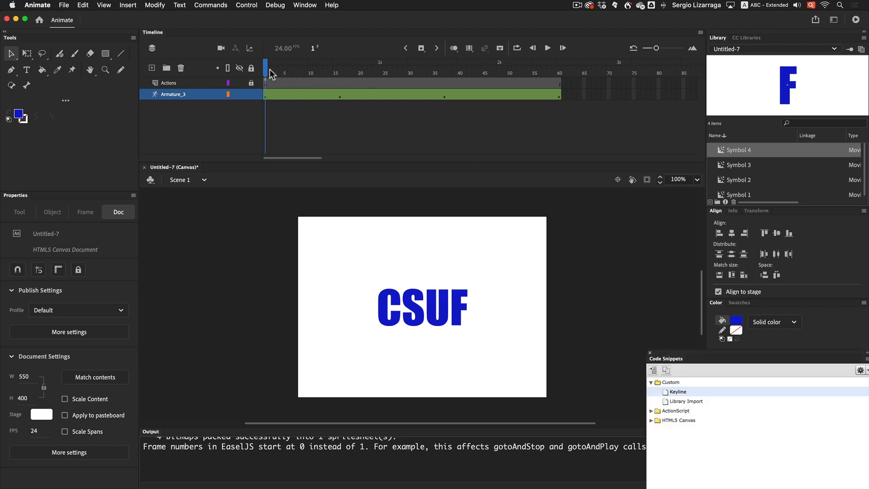
drag(271, 74, 569, 85)
drag(537, 87, 237, 81)
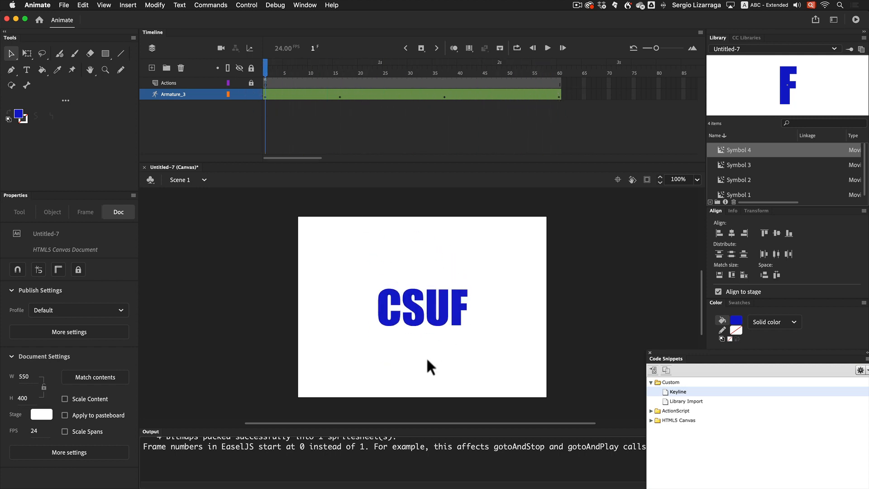